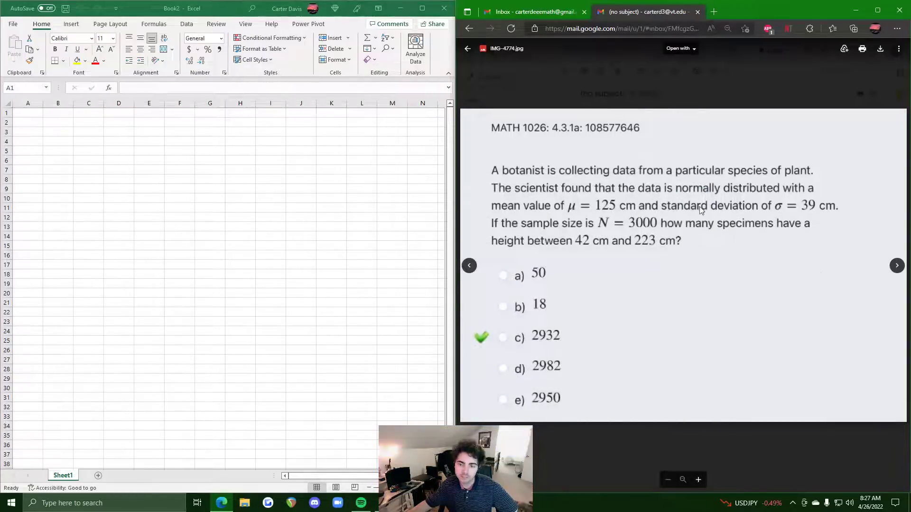
Page through the question images to the heights-under-57 cm problem (mean 78, σ 10) and enlarge the grid
key("Right")
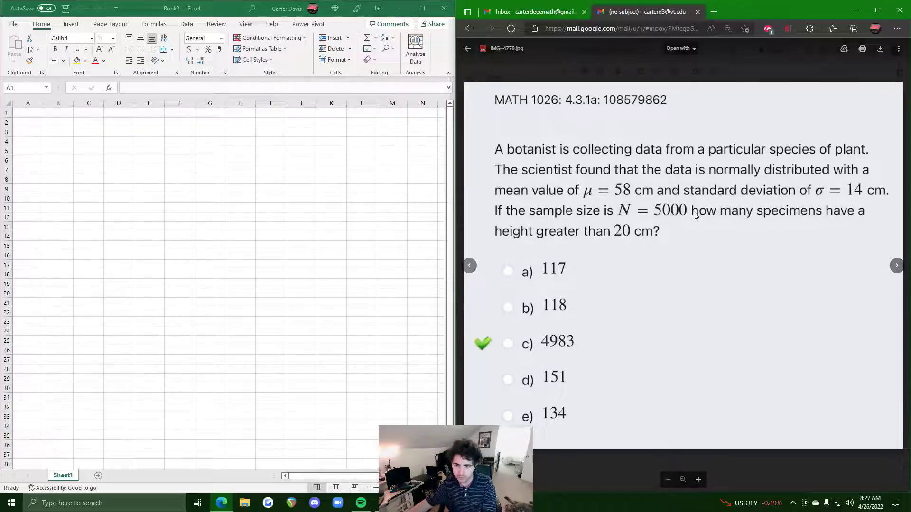
key("Right")
key("Right")
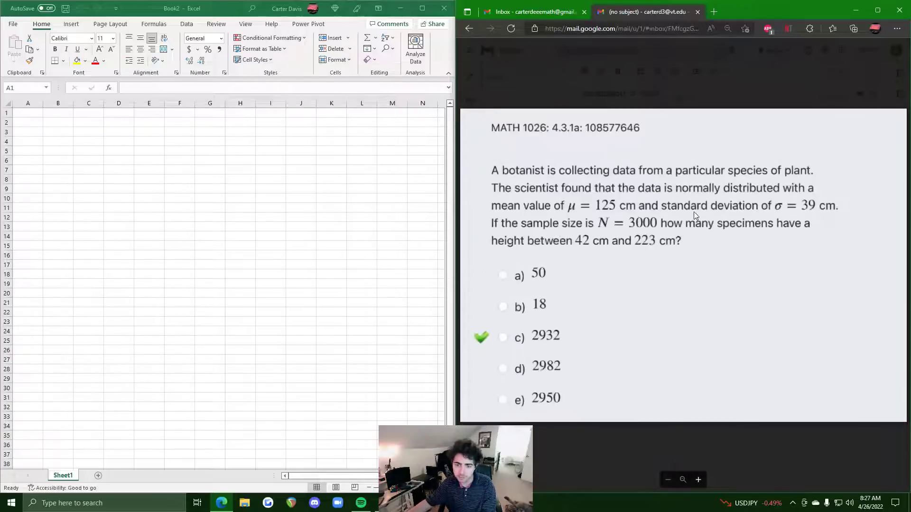
key("Left")
key("Right")
key("Right")
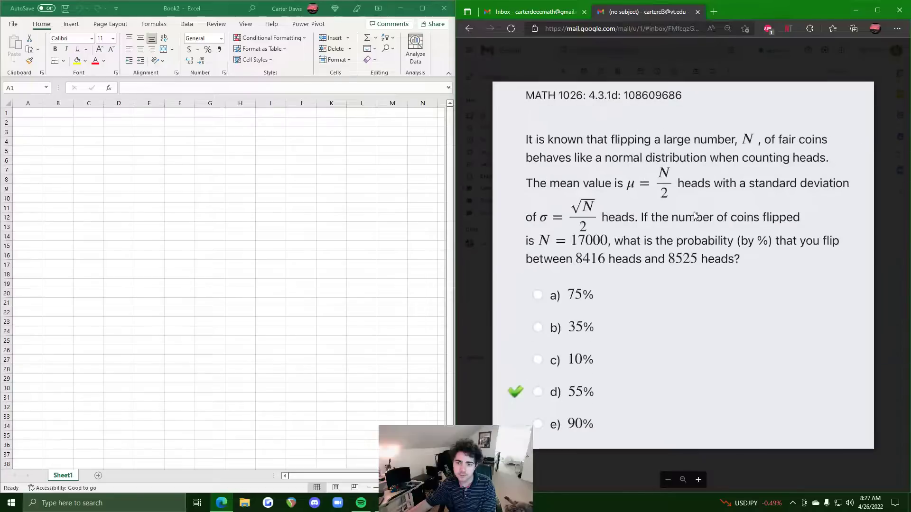
key("Right")
key("Left")
key("Left")
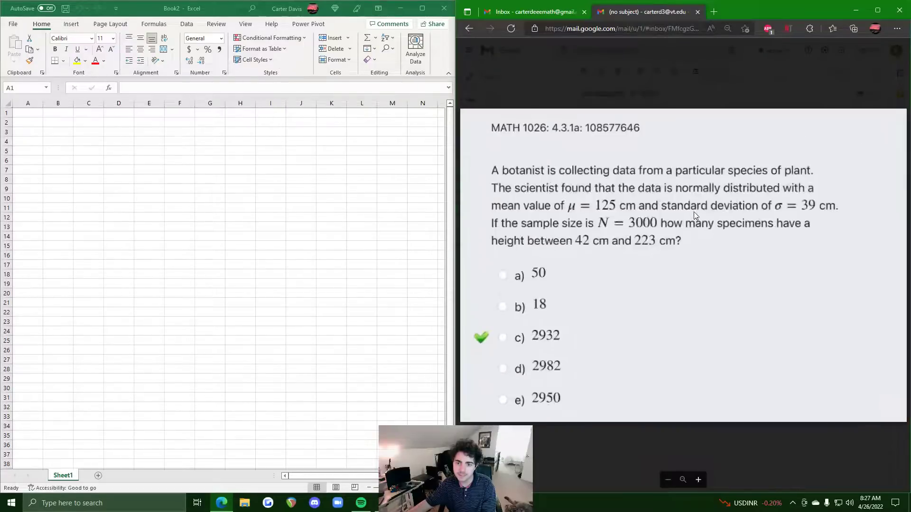
key("Right")
key("Left")
key("Left")
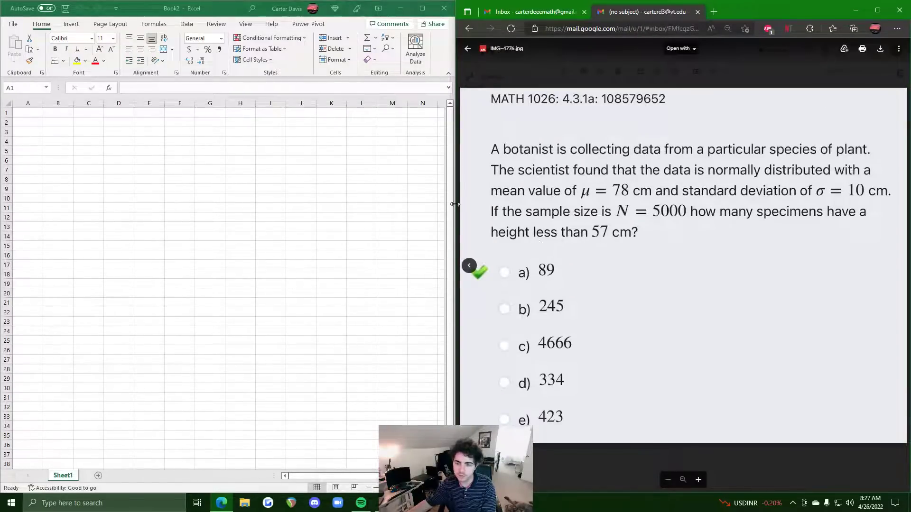
key("Left")
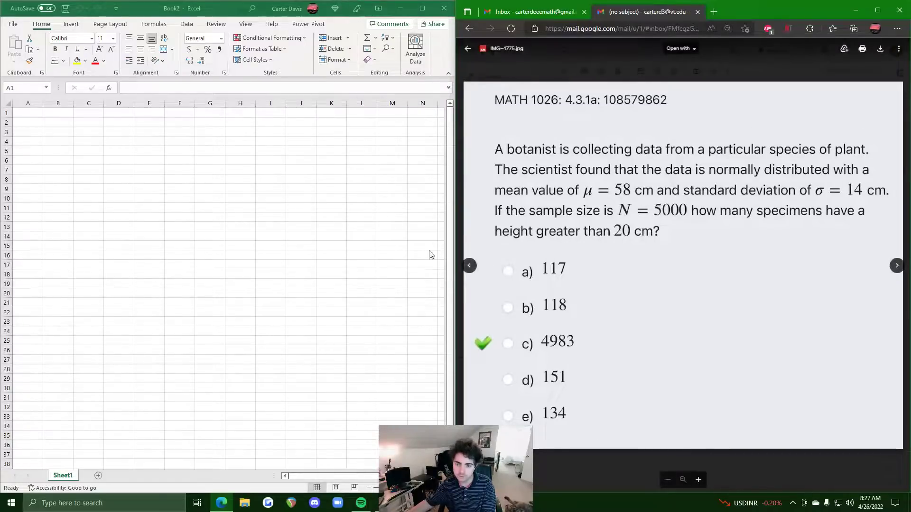
key("Left")
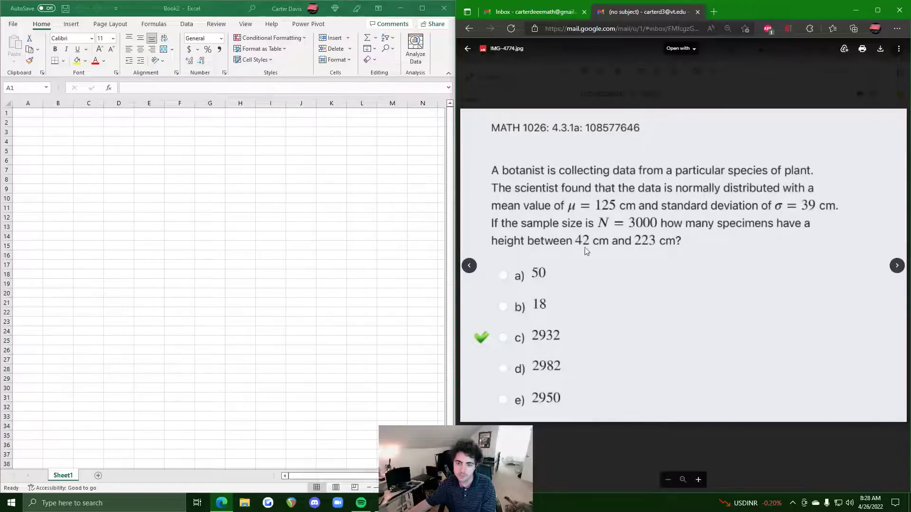
key("Right")
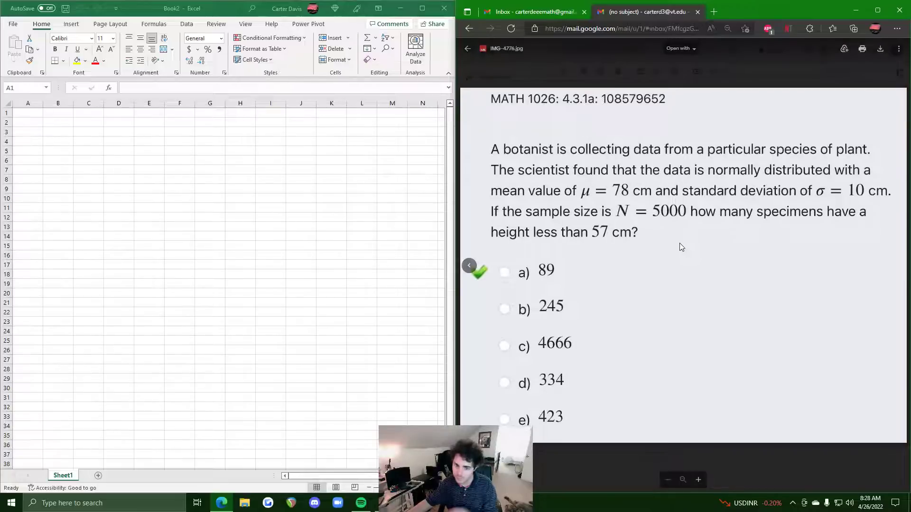
scroll(48, 131, "up", 10)
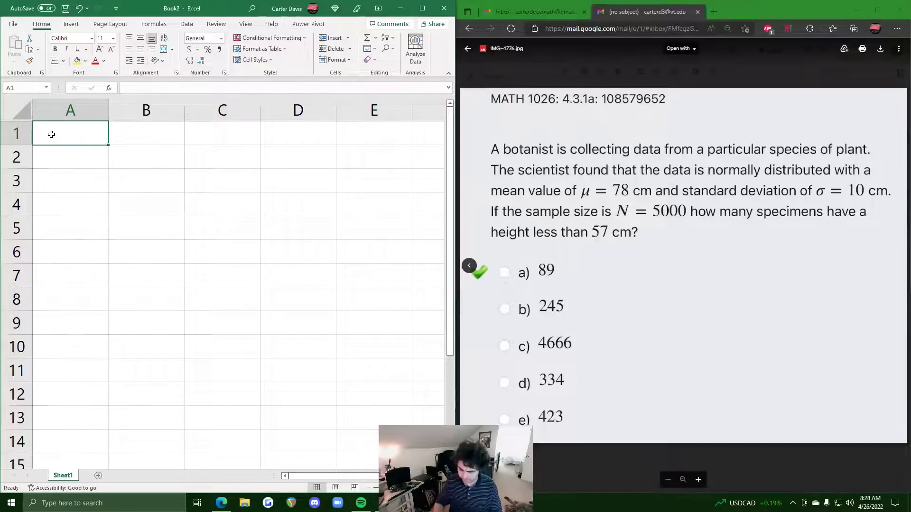
Enter =NORM.DIST(57, 78, 10, 1) in A1 so it returns 0.01786
type("=NORM")
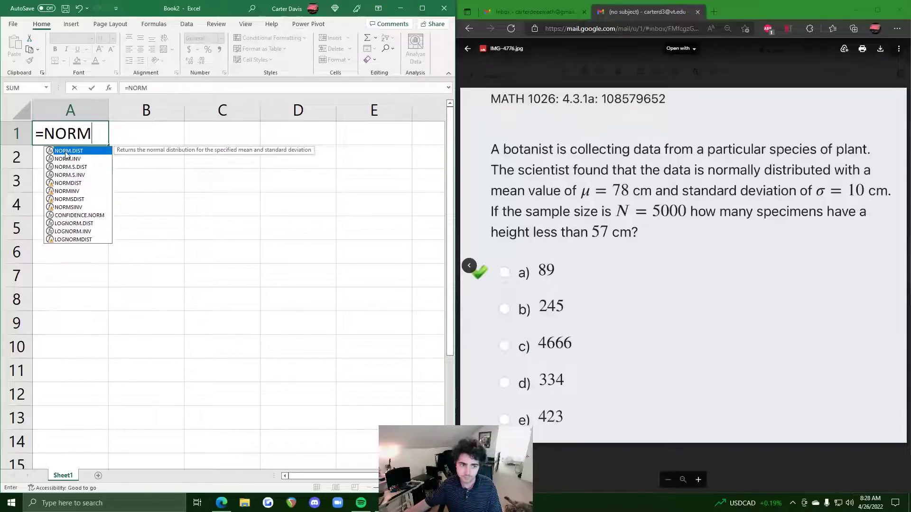
double_click(64, 151)
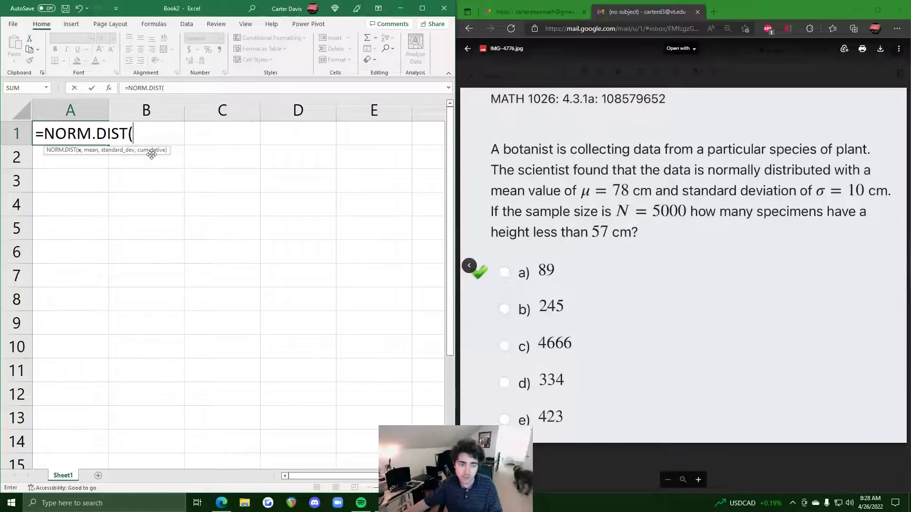
left_click(192, 89)
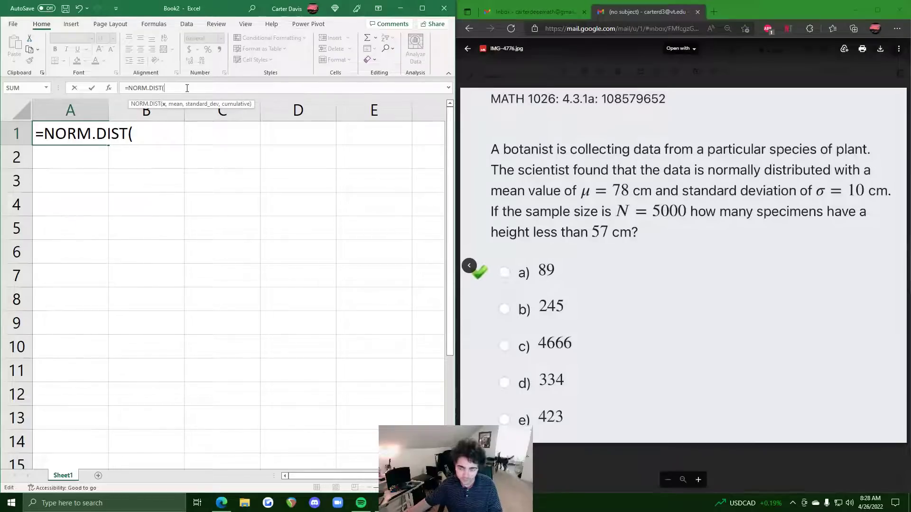
type("57")
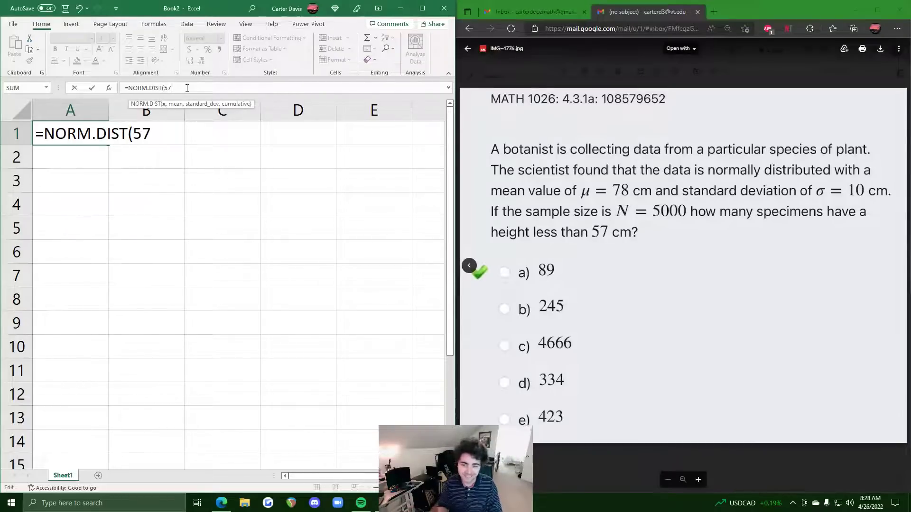
type(",")
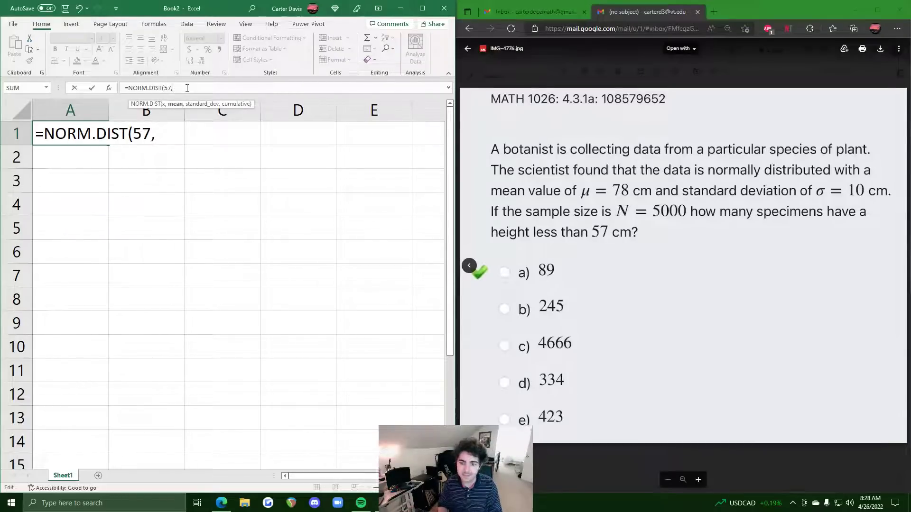
type(" 78")
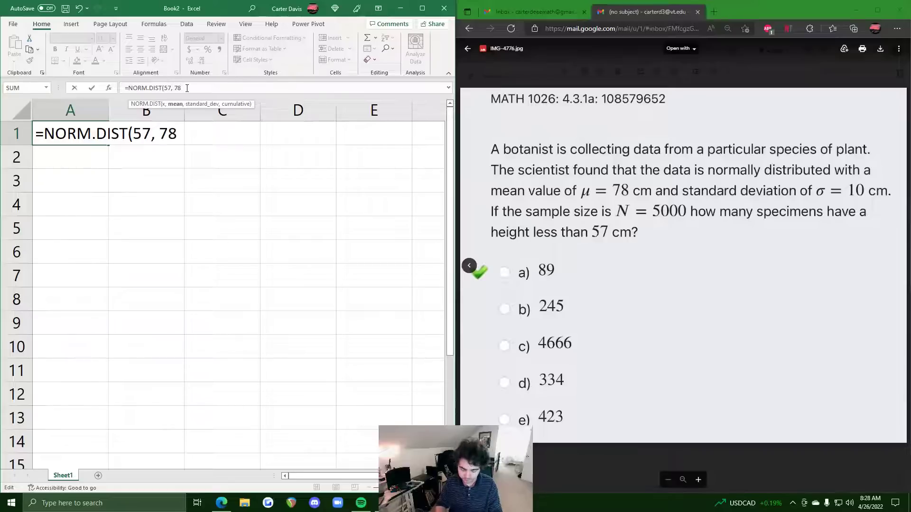
type(", 10, 1")
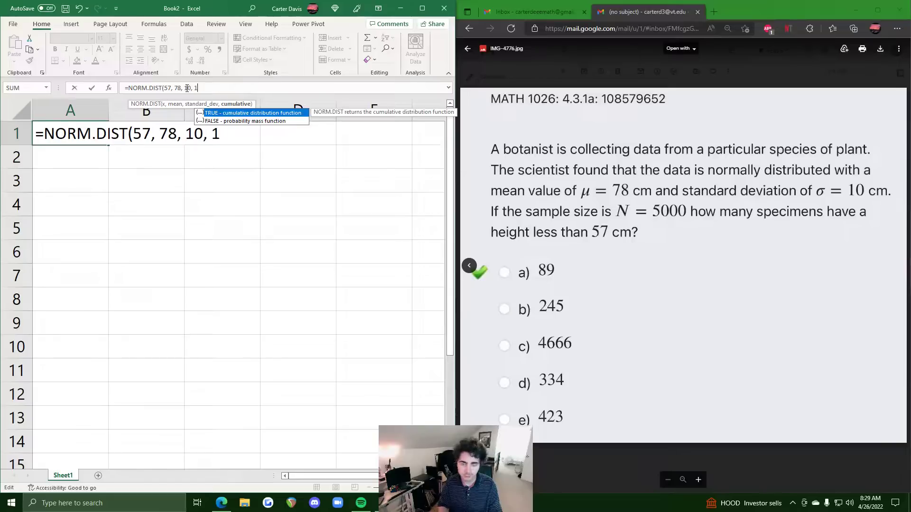
type(")")
key("Return")
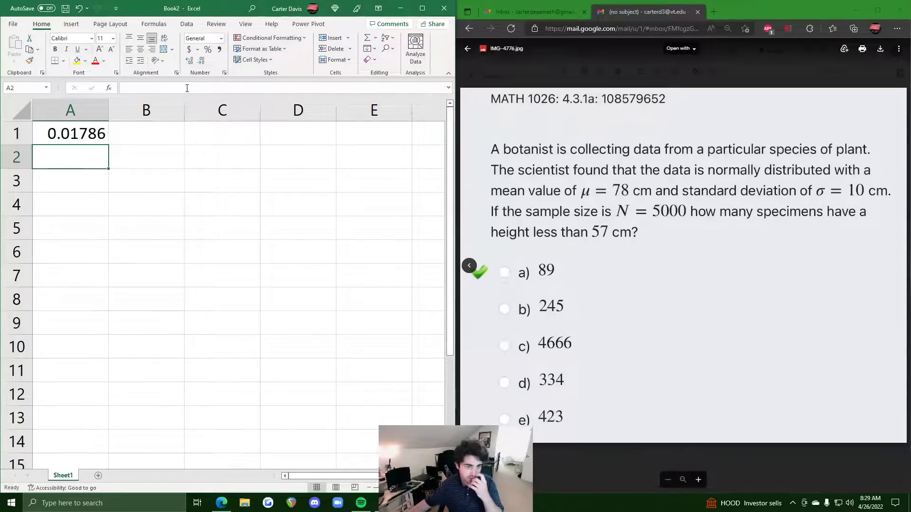
left_click(78, 133)
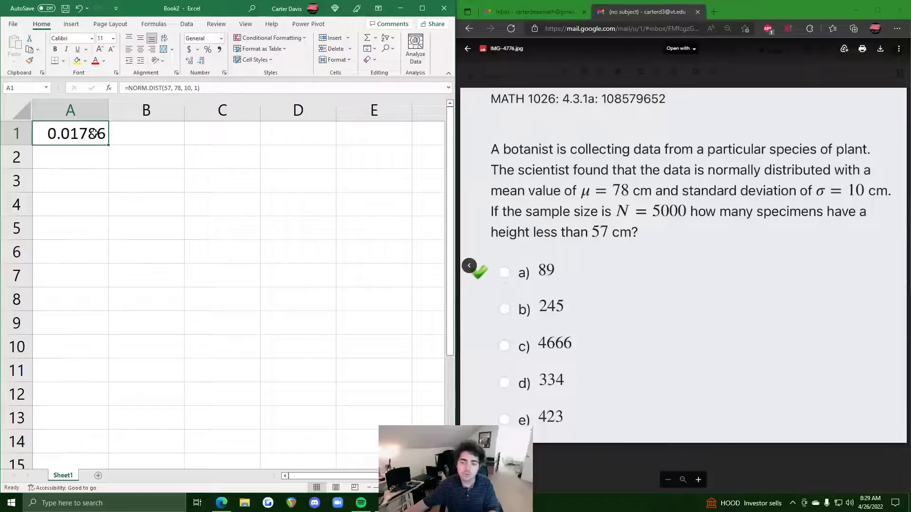
left_click(117, 161)
type("=")
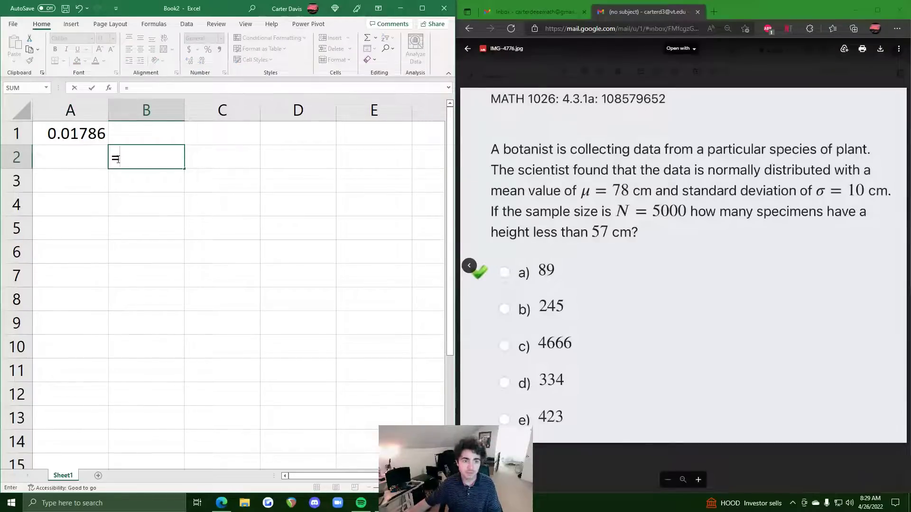
left_click(97, 135)
type("*")
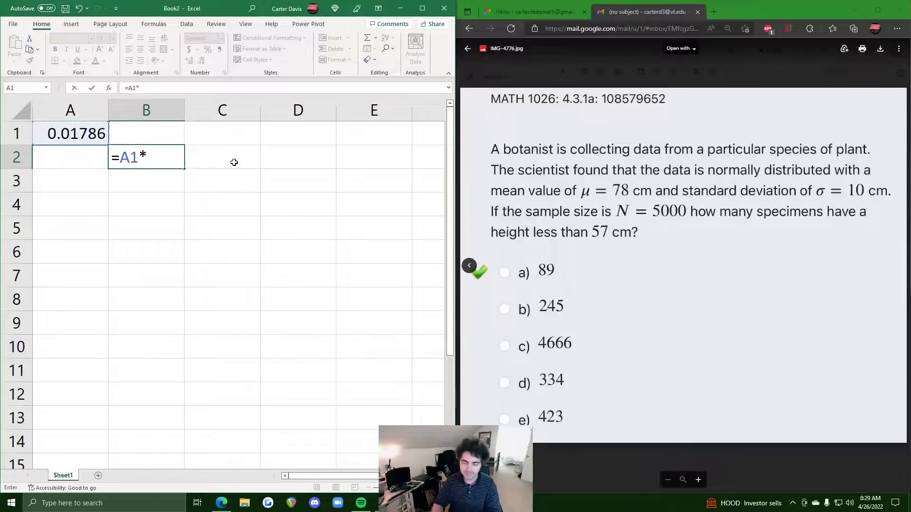
type("5000")
key("Return")
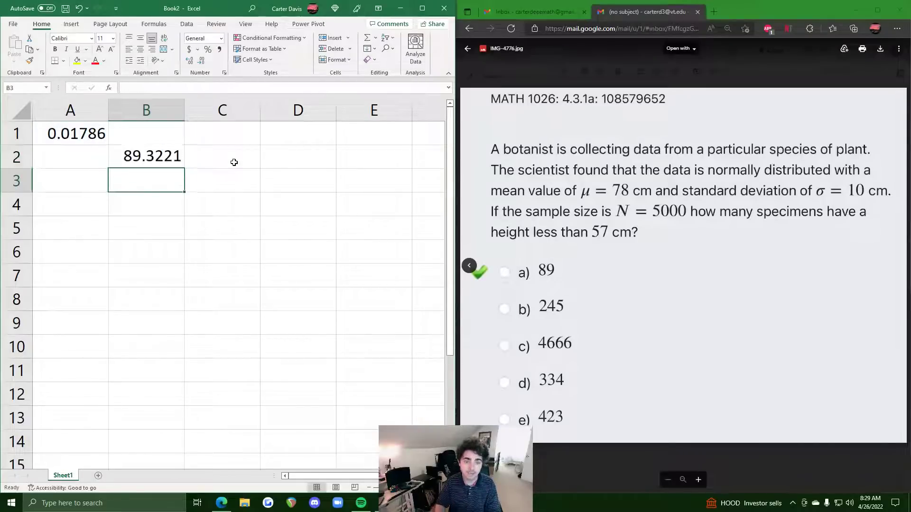
left_click(165, 158)
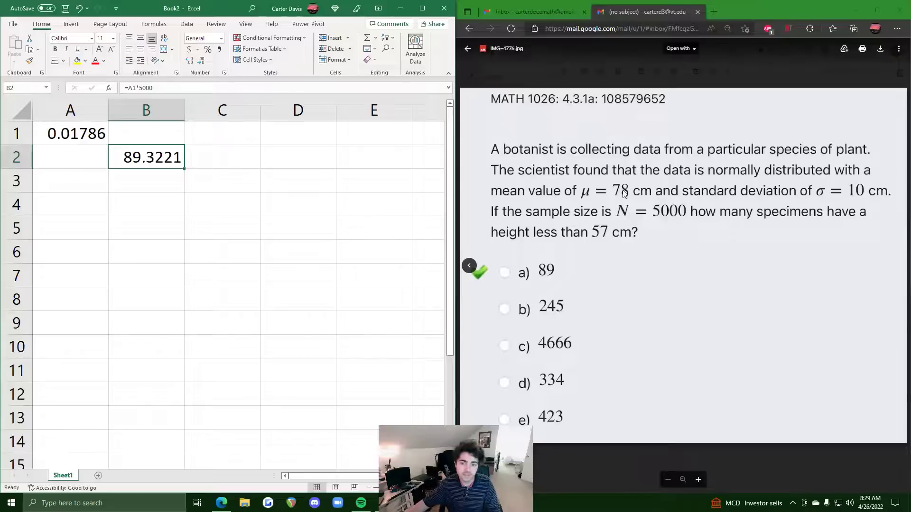
left_click(639, 230)
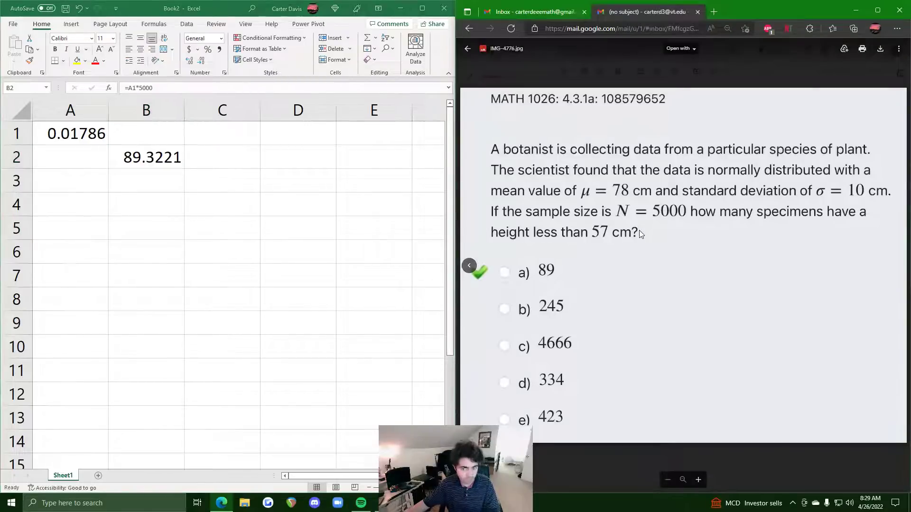
Switch to the mean-58 question, change A1 to =NORM.DIST(20, 58, 14, 1) giving 0.00332, and clear B2
key("Right")
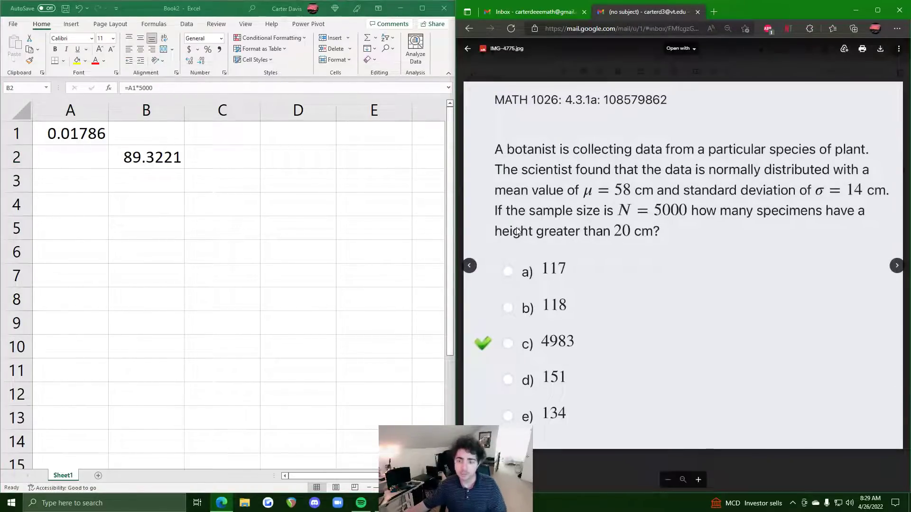
key("alt+Tab")
left_click(90, 137)
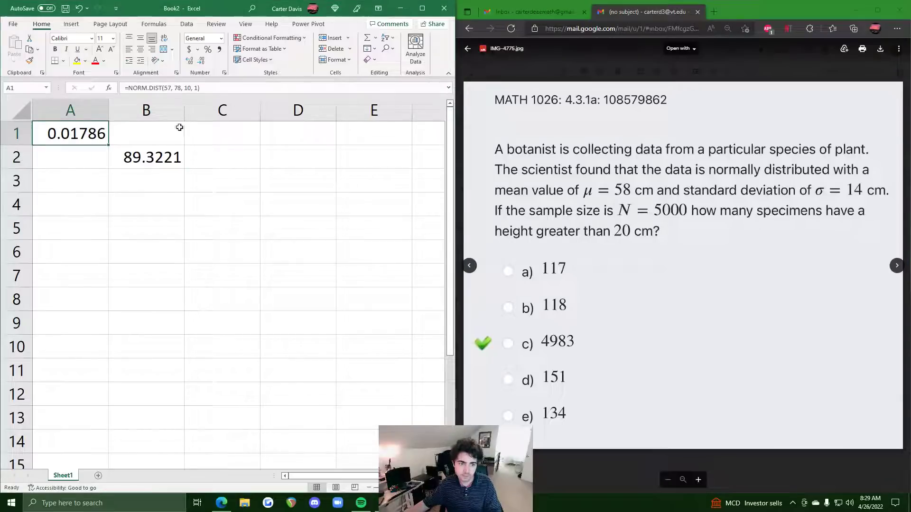
left_click(172, 88)
left_click_drag(205, 87, 163, 88)
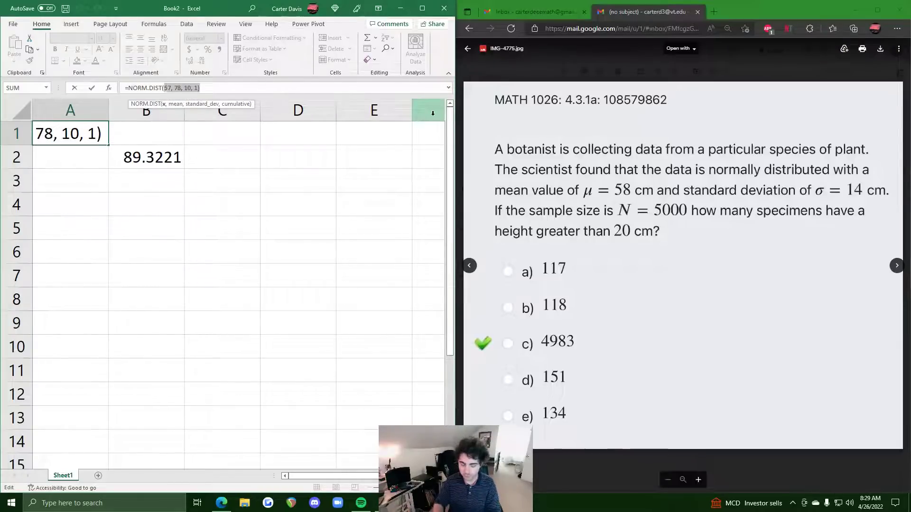
type("20")
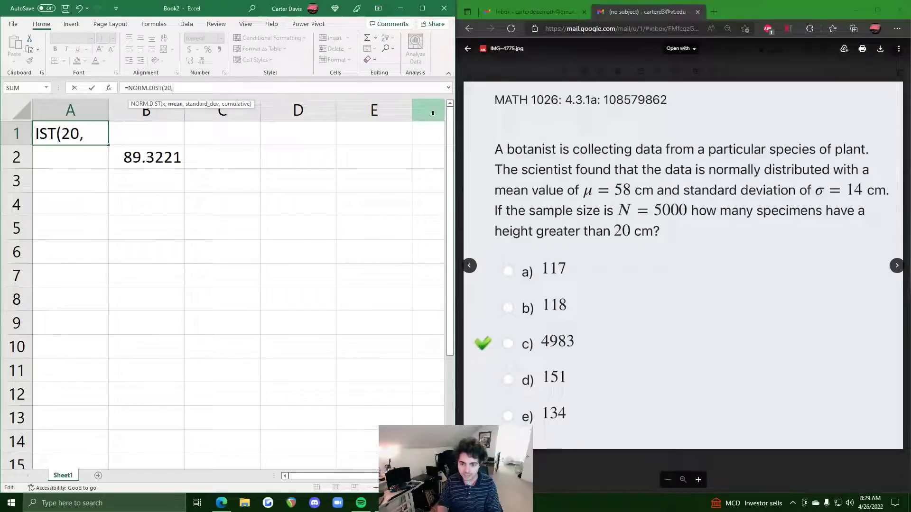
type(", 58")
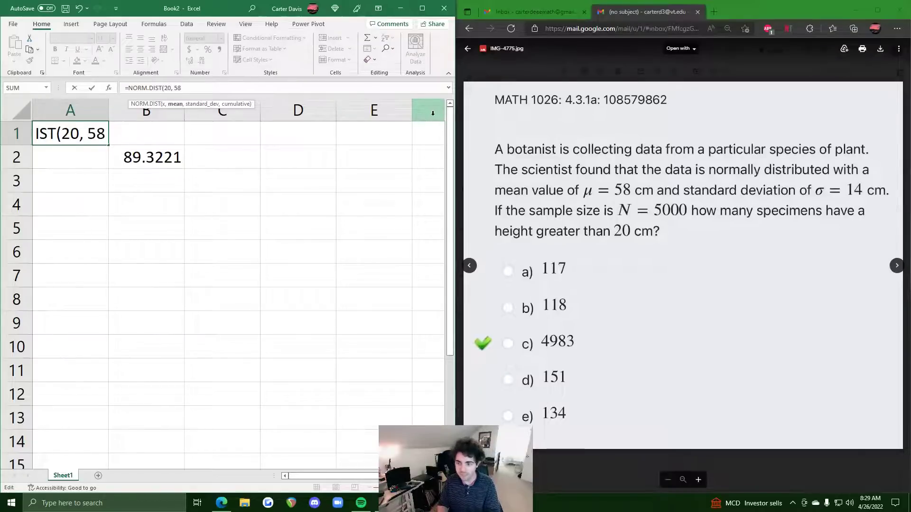
type(", 14")
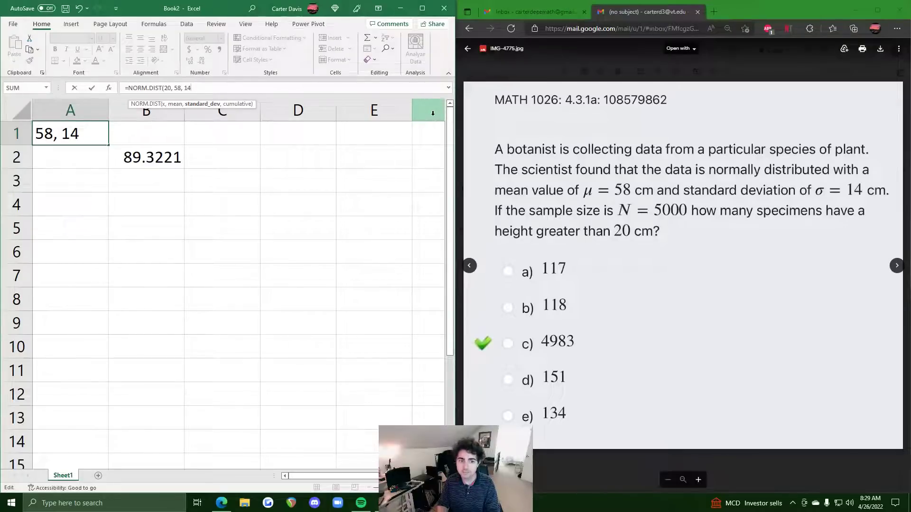
type(", 1)")
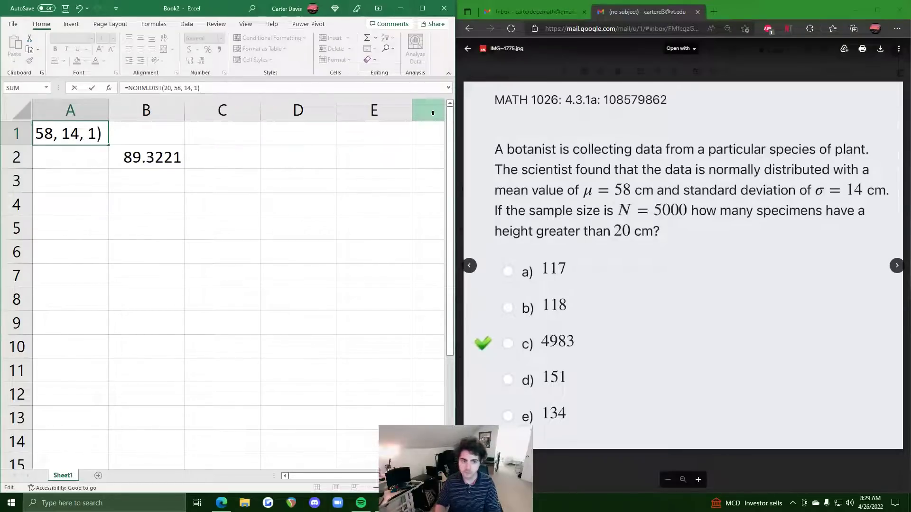
key("Return")
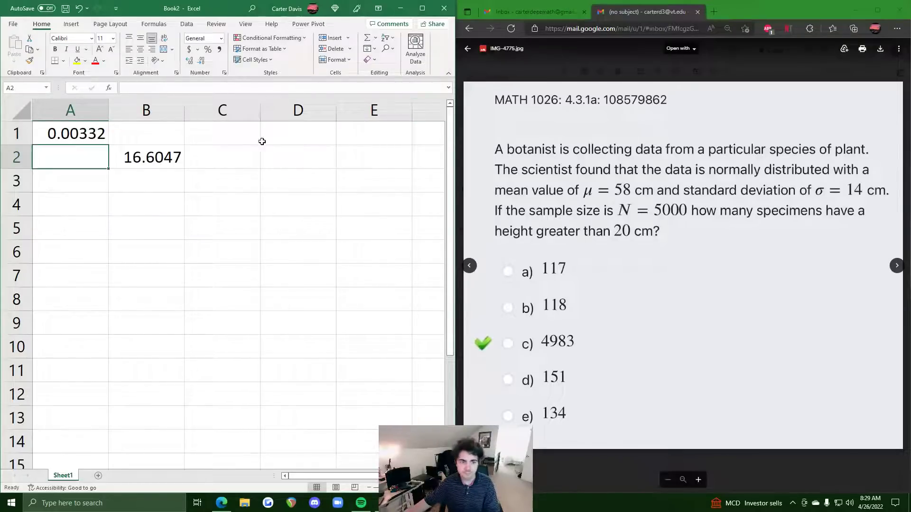
left_click(159, 155)
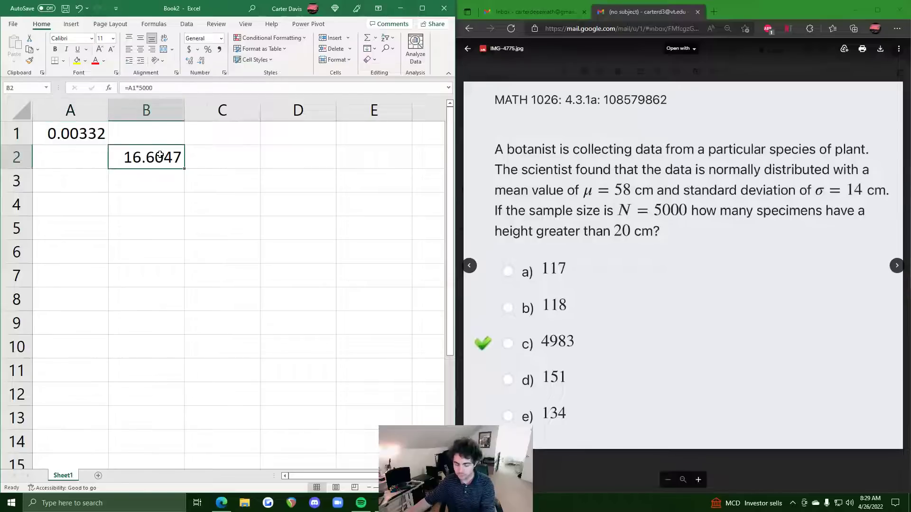
key("Delete")
Enter =1-A1 in A2 to get the share above 20 cm, 0.99668
left_click(60, 138)
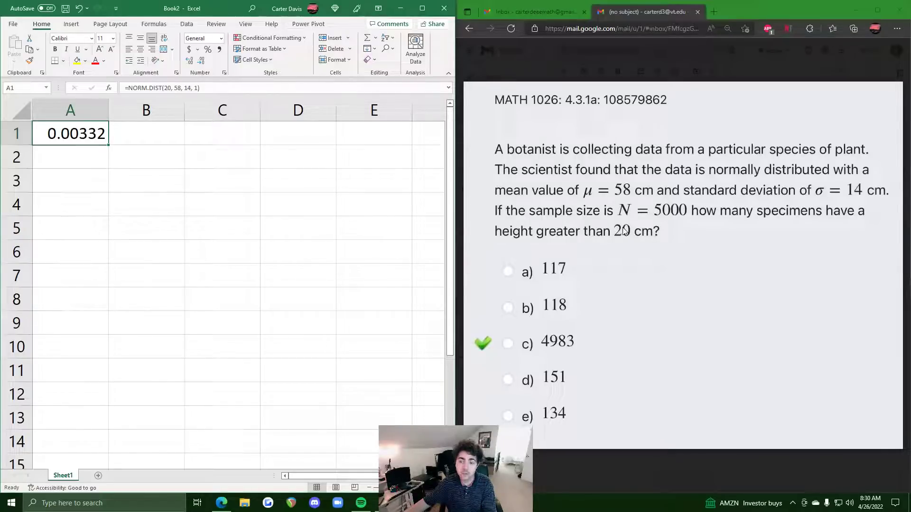
left_click(76, 153)
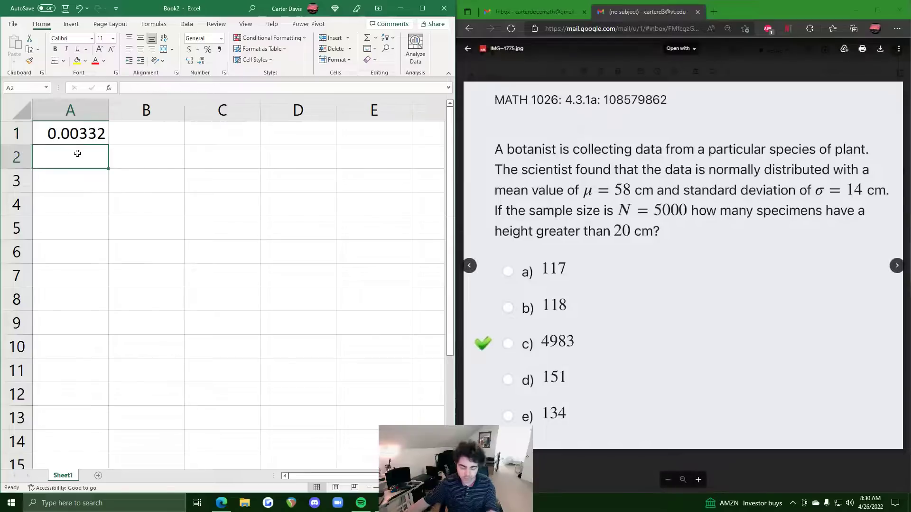
type("=1-")
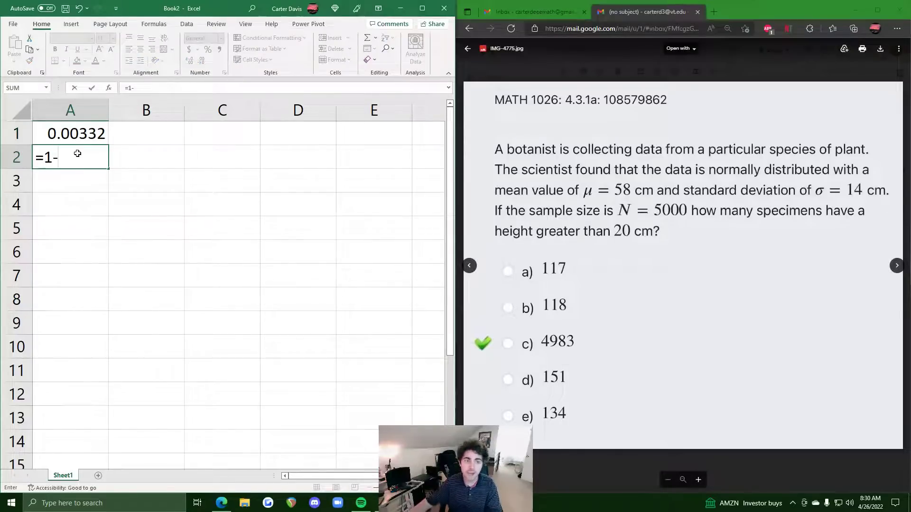
left_click(86, 130)
key("Return")
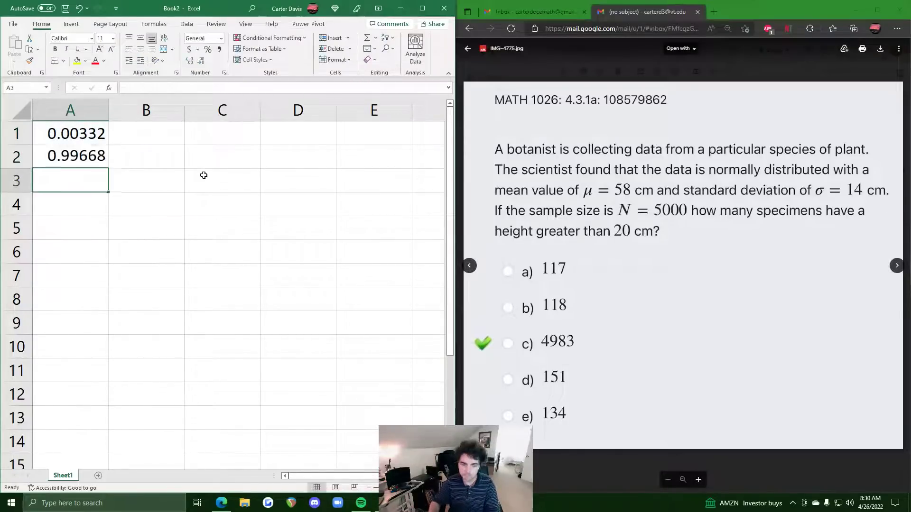
key("Up")
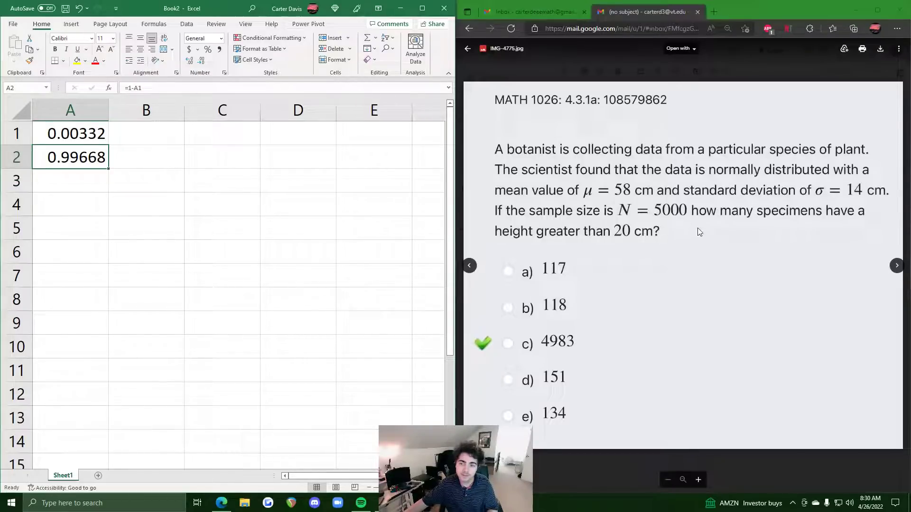
Enter =A2*5000 in A3 for the specimen count of 4983.4
left_click(68, 179)
type("=")
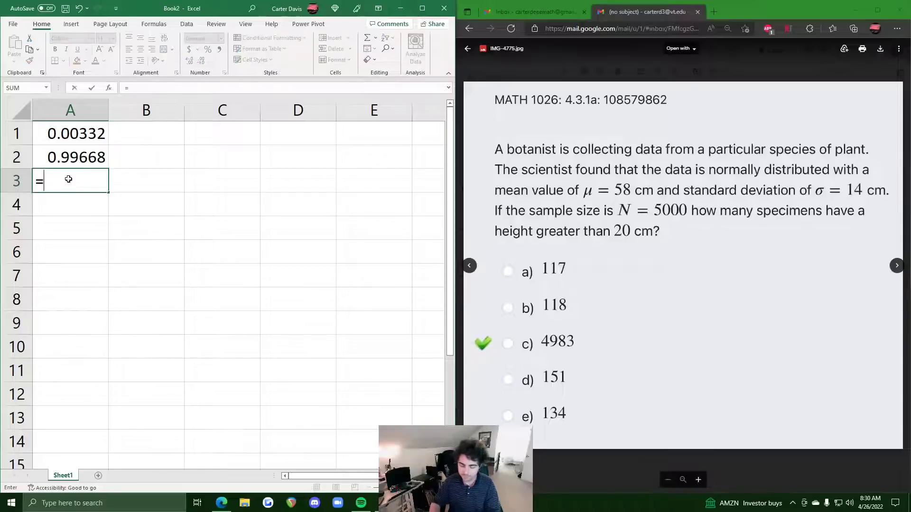
left_click(73, 159)
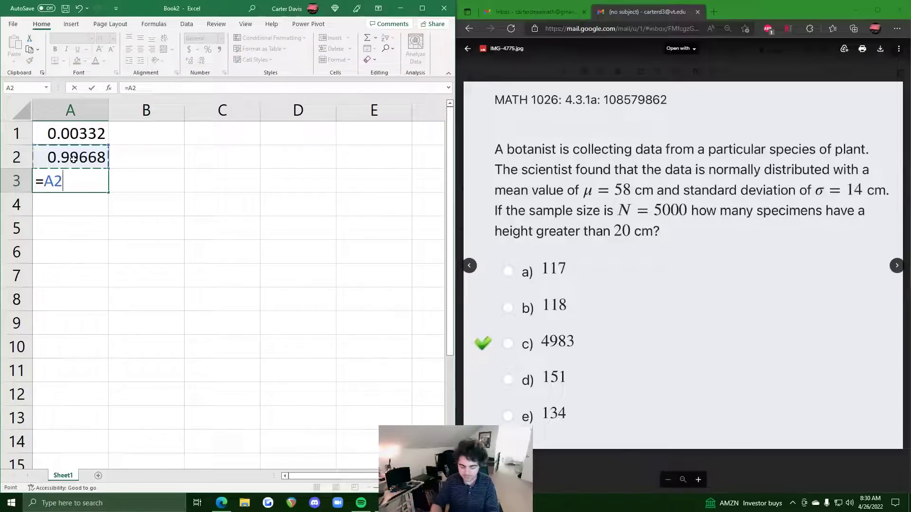
type("*5000")
key("Return")
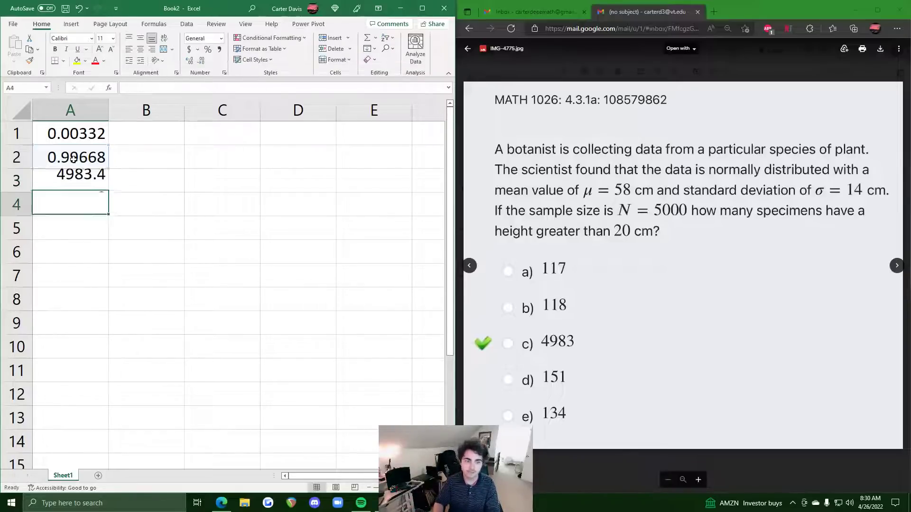
left_click(85, 177)
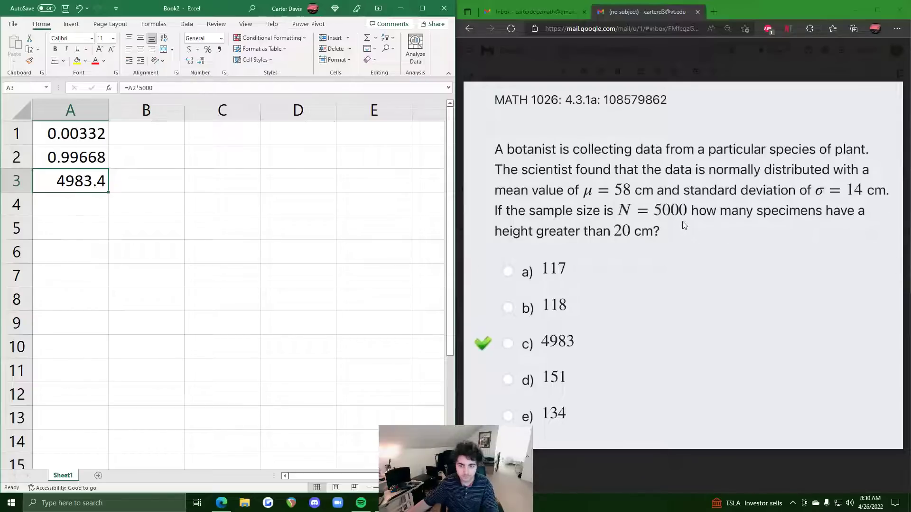
Show the question about specimens between 42 and 223 cm (mean 125, σ 39, N 3000)
left_click(469, 265)
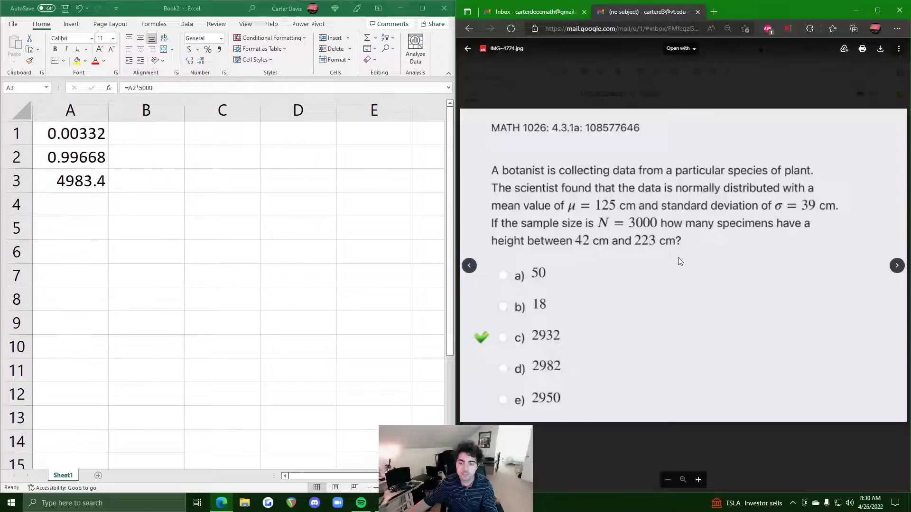
Clear the old values from A3 and A2
left_click(99, 182)
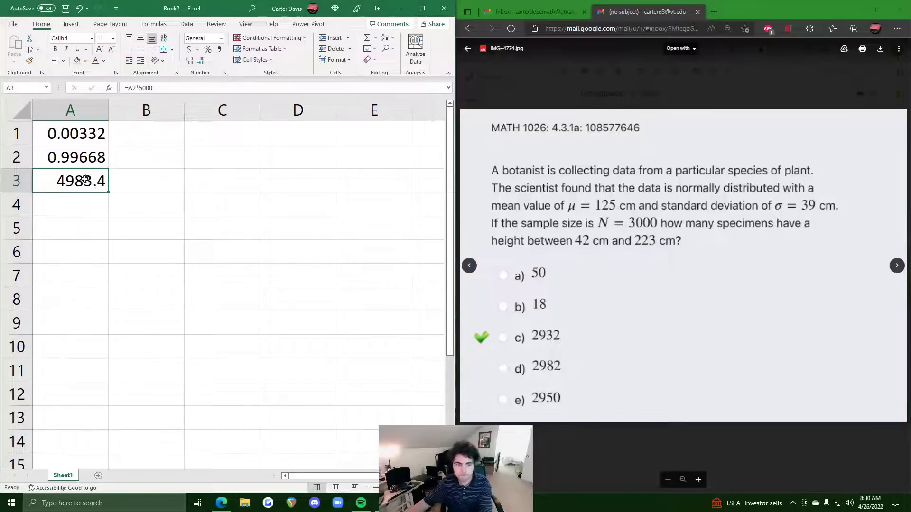
key("Delete")
left_click(76, 156)
key("Delete")
Set A1 to =NORM.DIST(223, 125, 39, 1)-NORM.DIST(42, 125, 39, 1), giving 0.97735
left_click(76, 134)
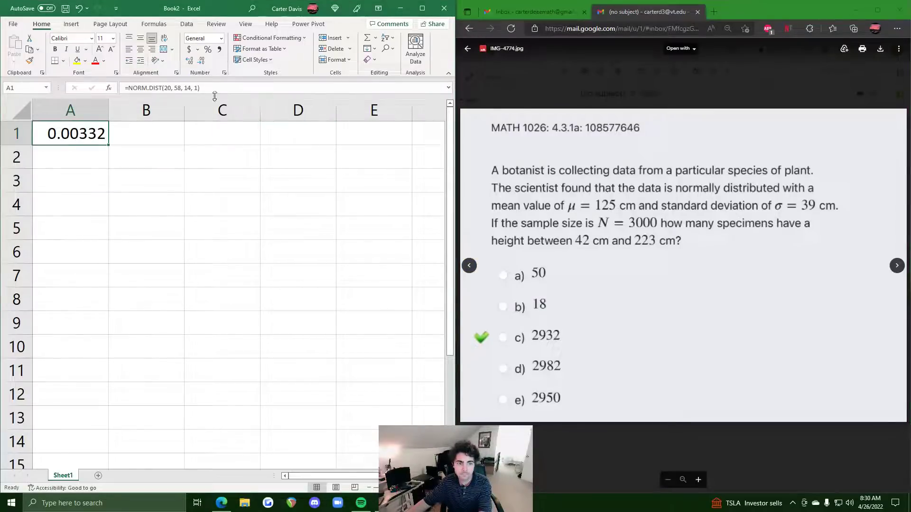
left_click_drag(214, 97, 164, 90)
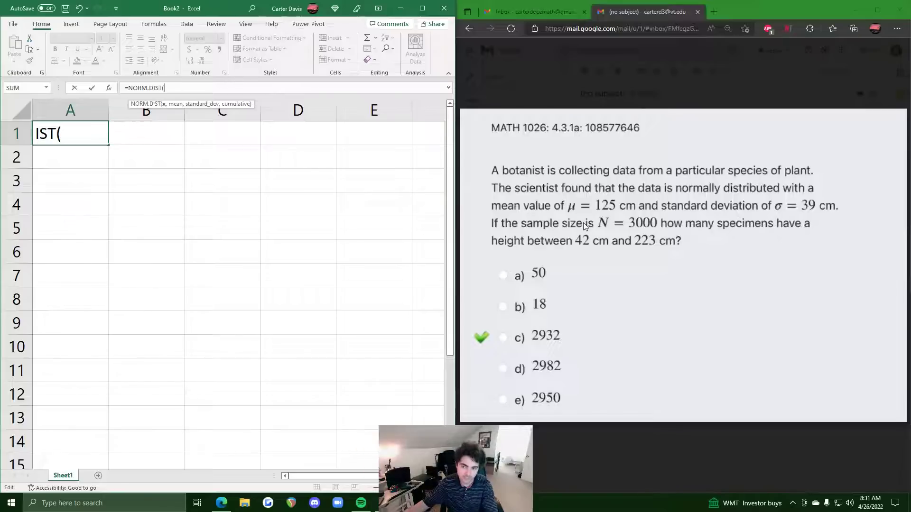
left_click(79, 135)
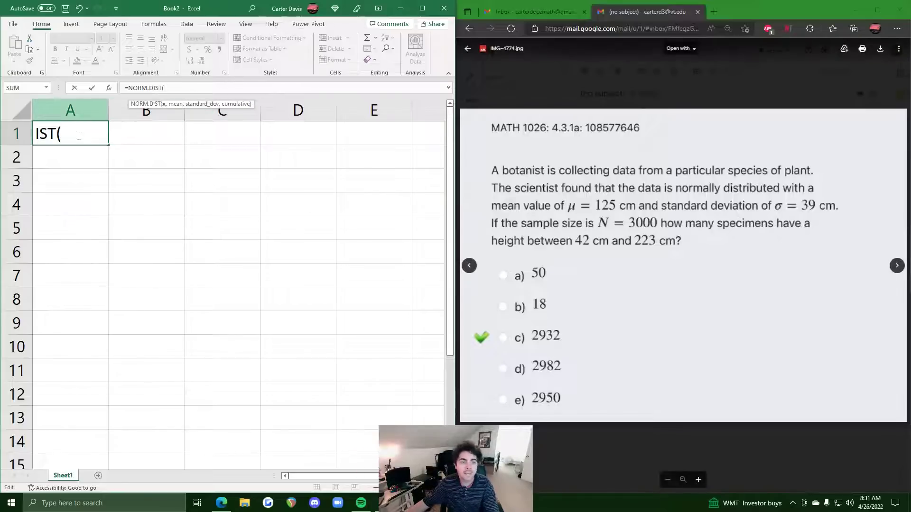
left_click(218, 89)
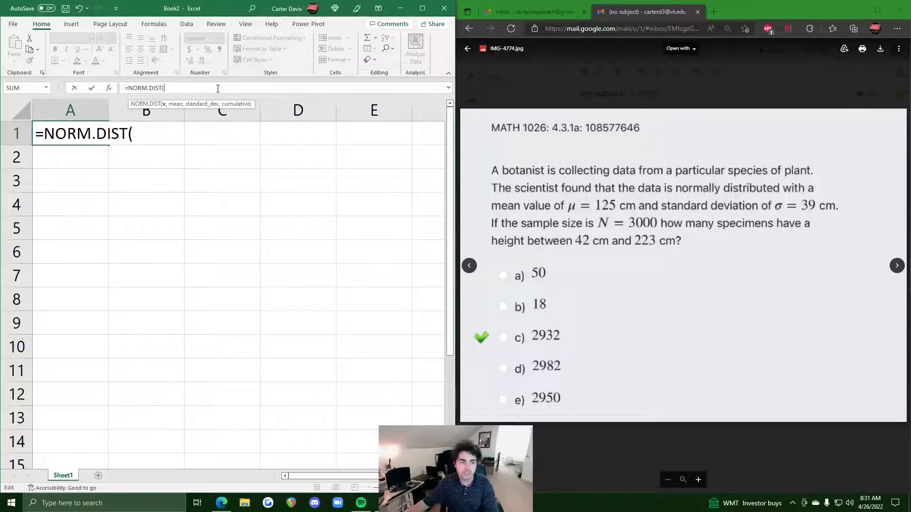
type("223,")
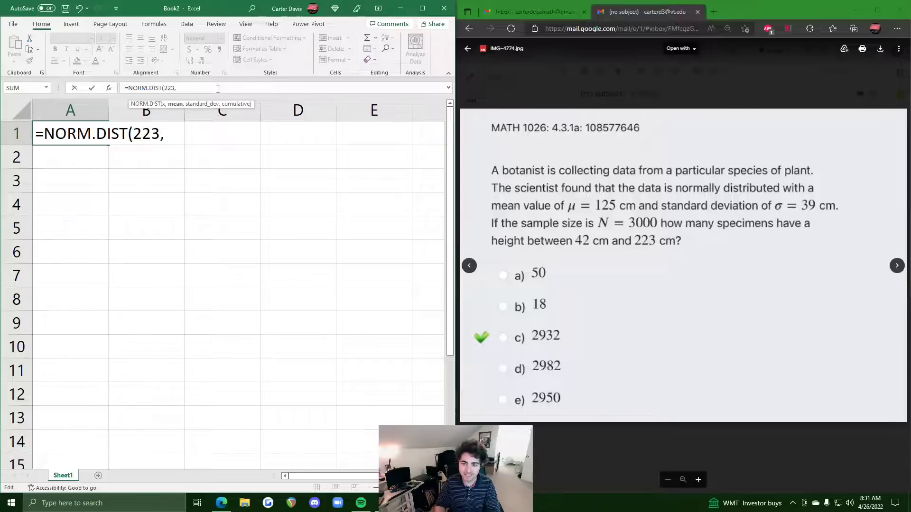
type(" 125, ")
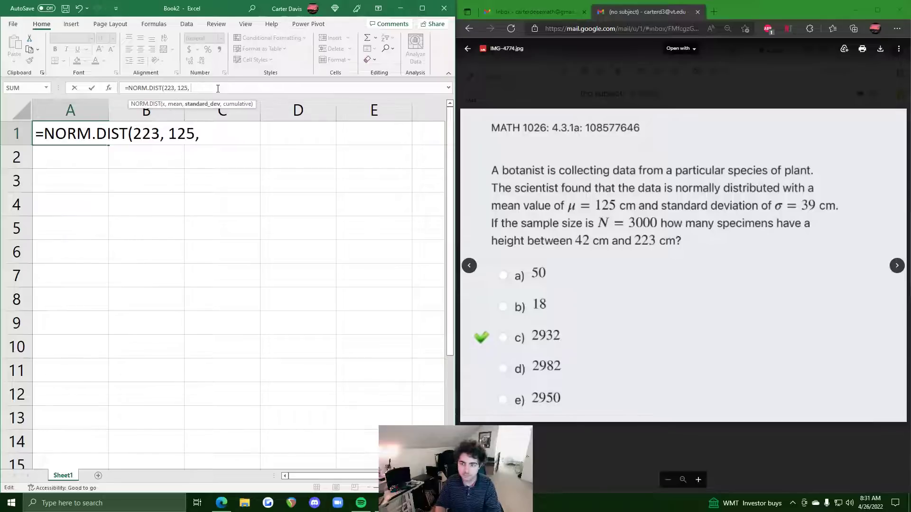
type("39, 1")
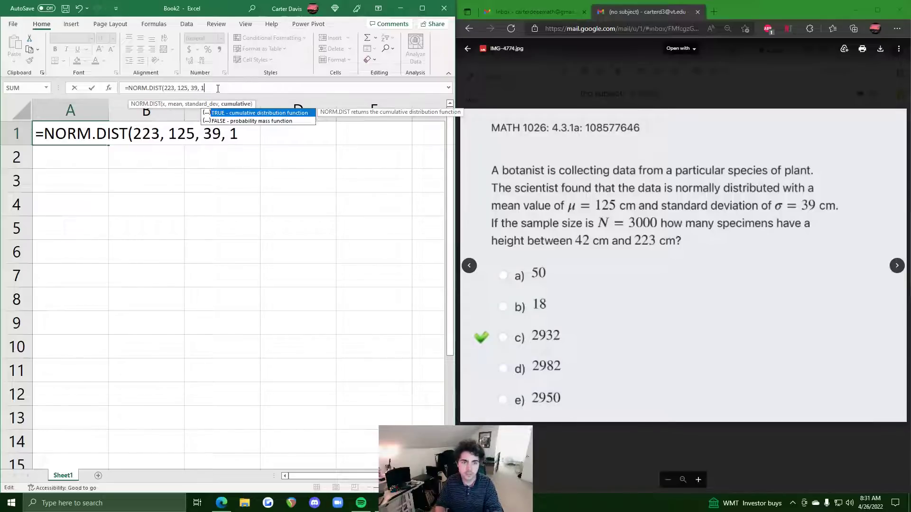
type(")")
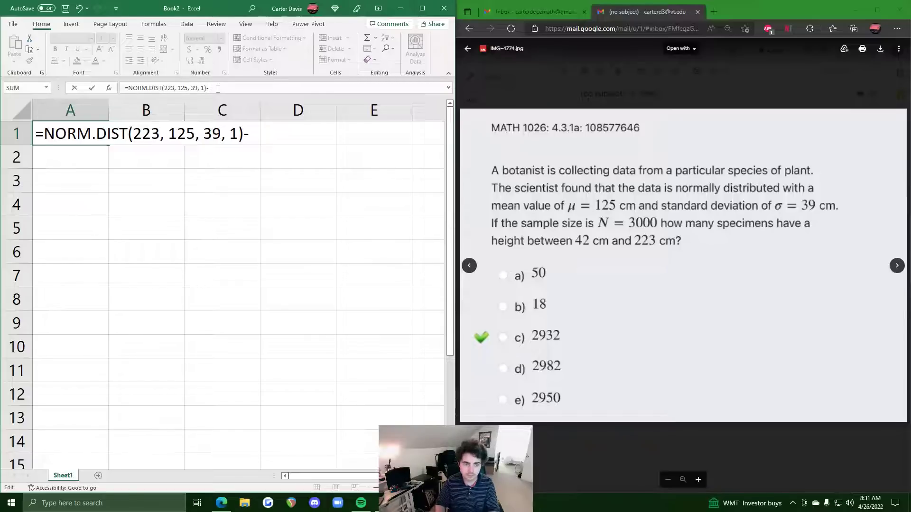
type("-N")
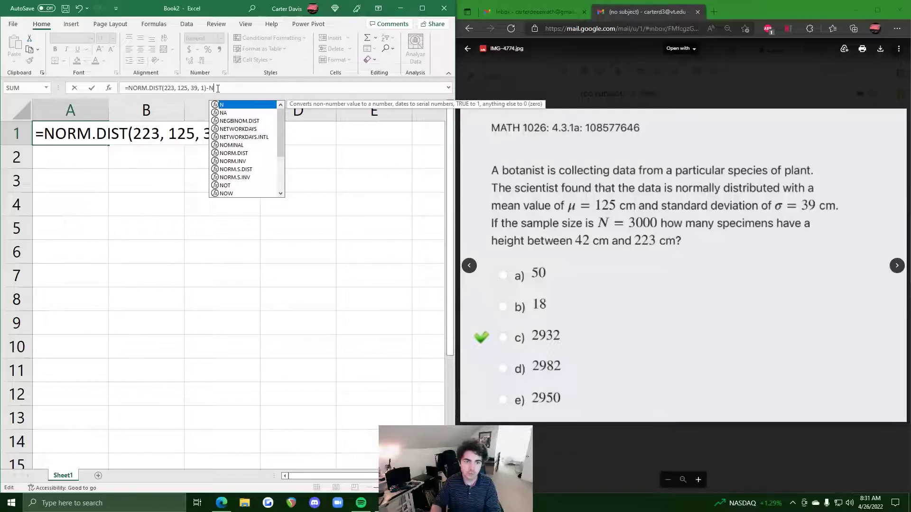
type("orm")
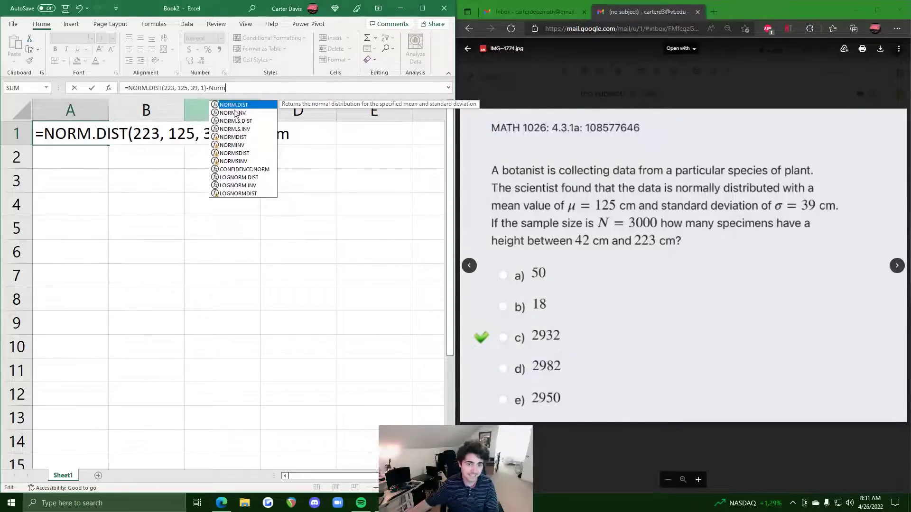
key("Tab")
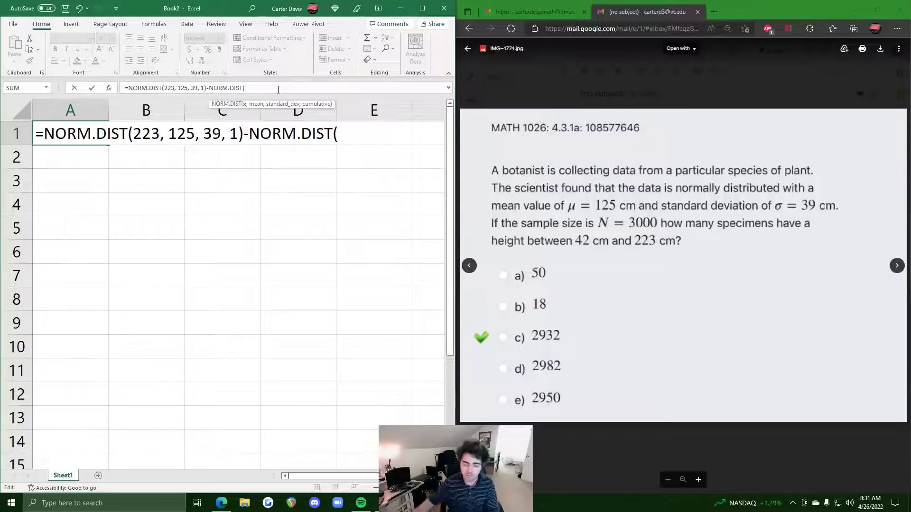
type("42,")
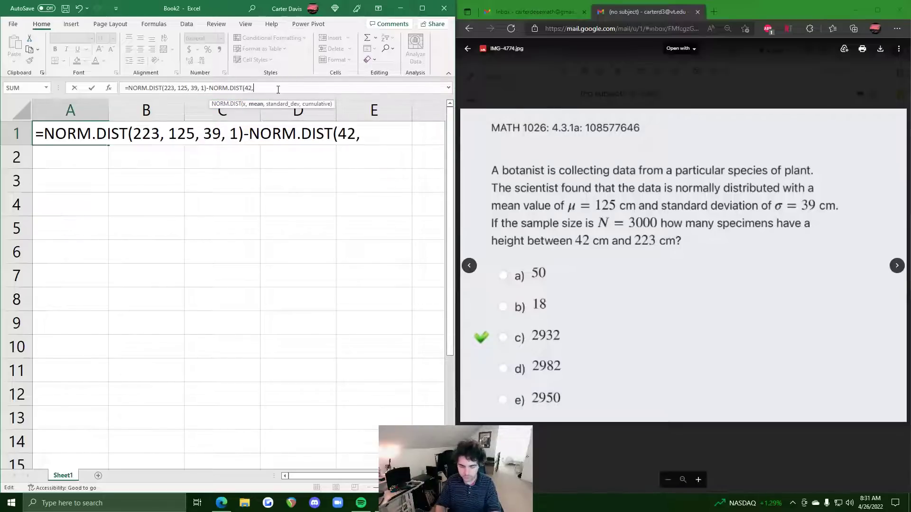
type(" 125, 3")
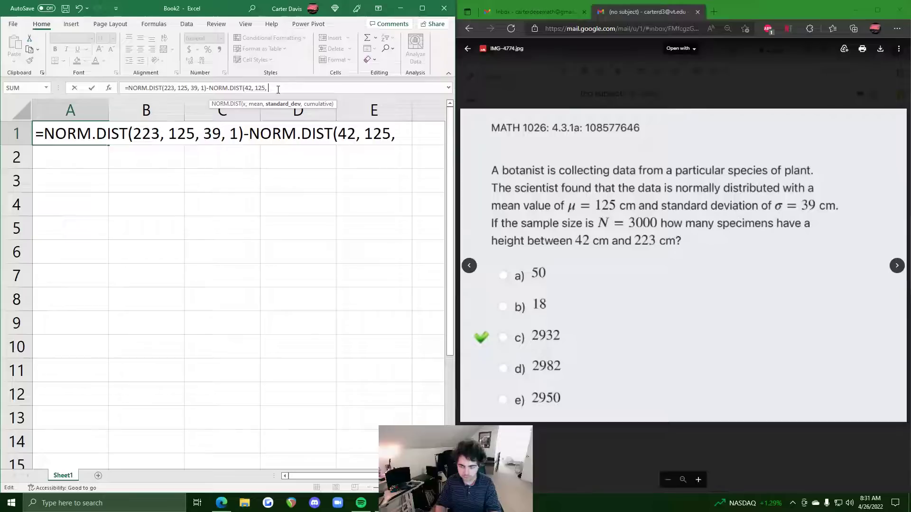
type("9, 1")
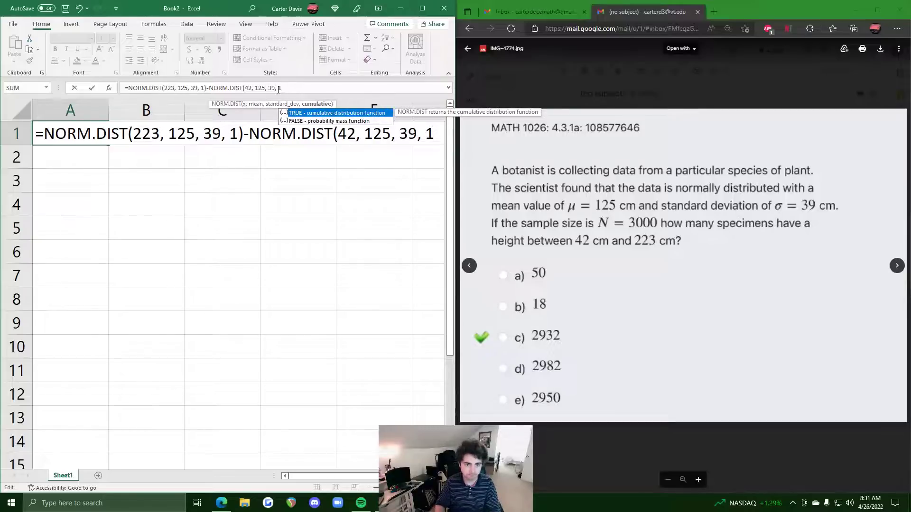
type(")")
key("Return")
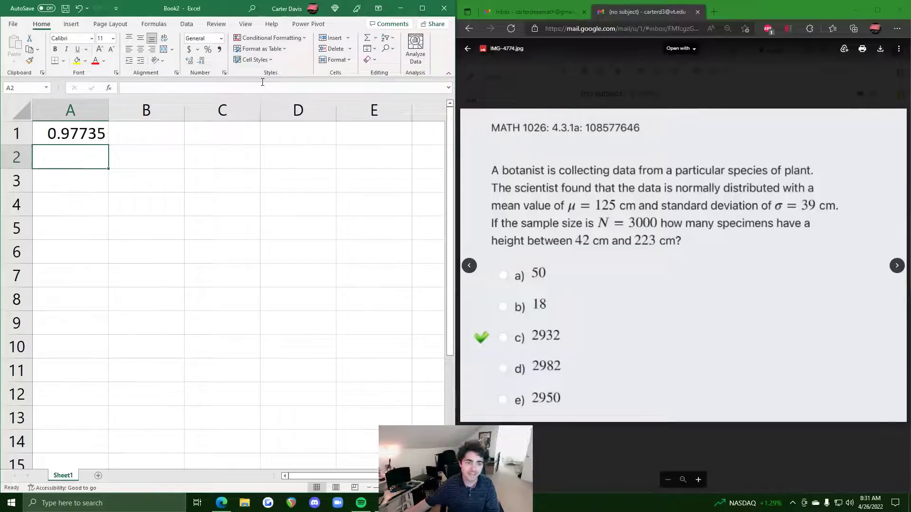
Enter =A1*3000 in A2 to get the specimen count of 2932.05
left_click(86, 138)
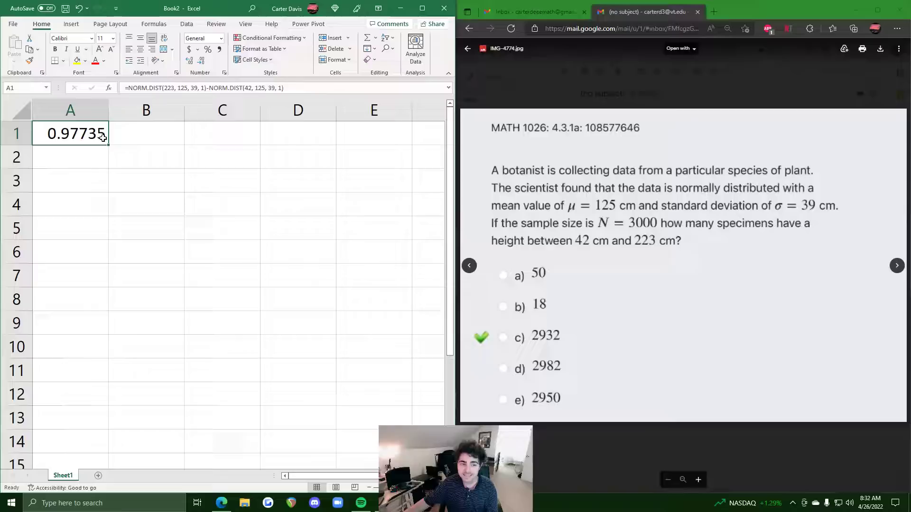
left_click(83, 159)
type("=")
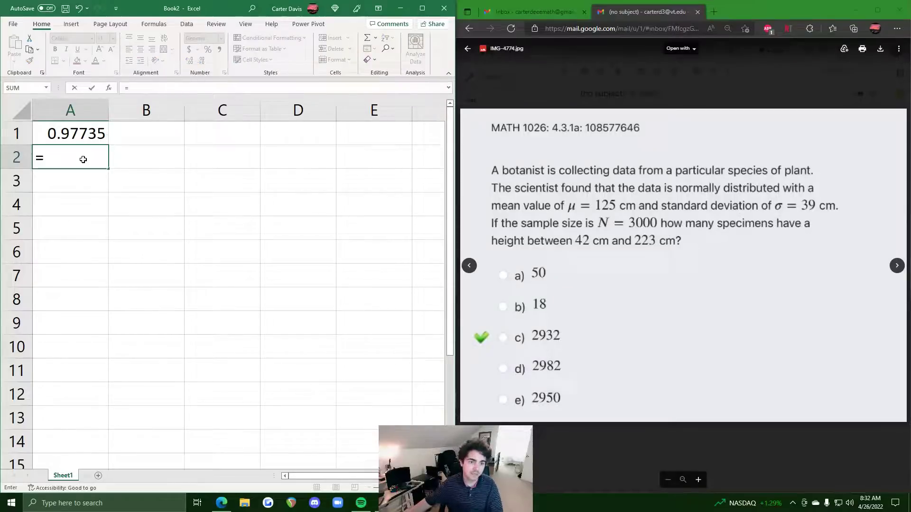
left_click(82, 134)
type("*3000")
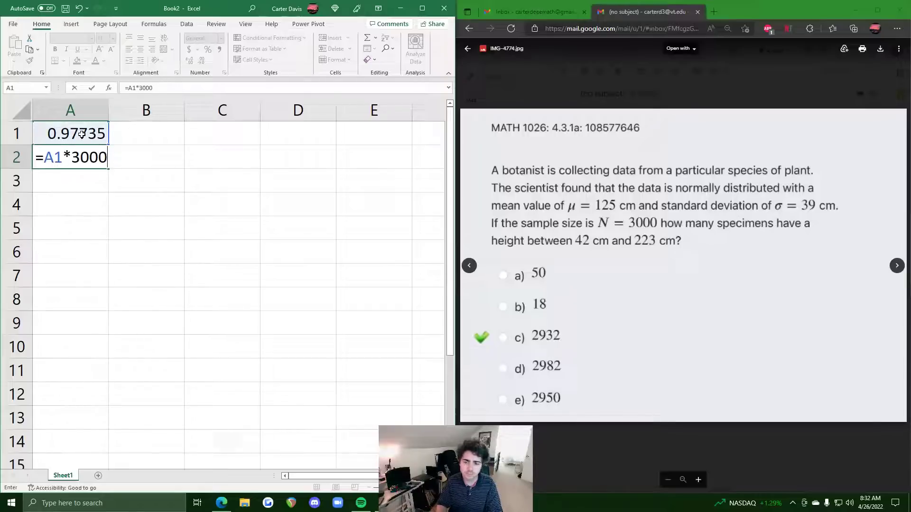
key("Return")
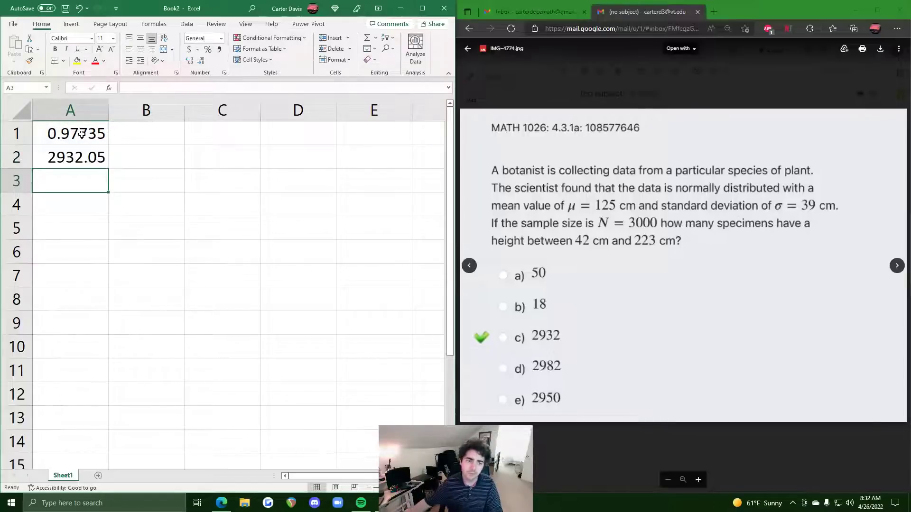
left_click(66, 162)
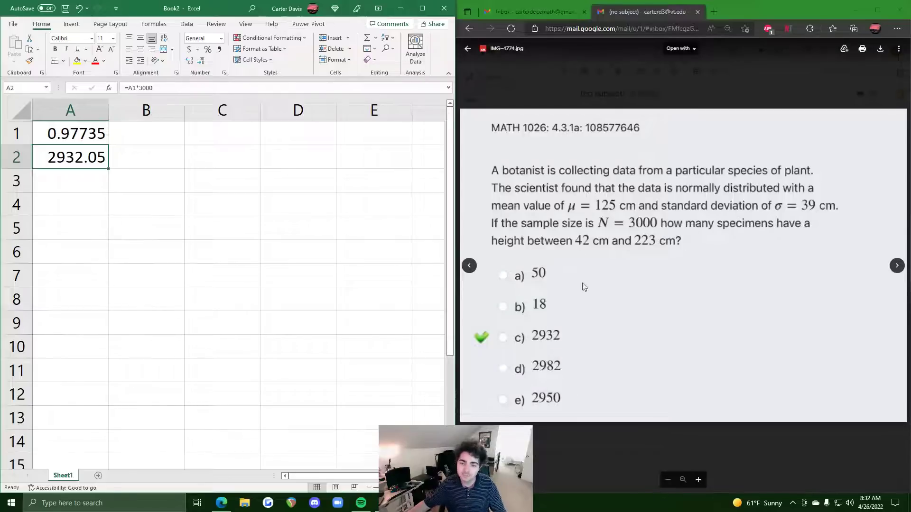
Review A1's NORM.DIST formula and advance to the next question image
left_click(74, 141)
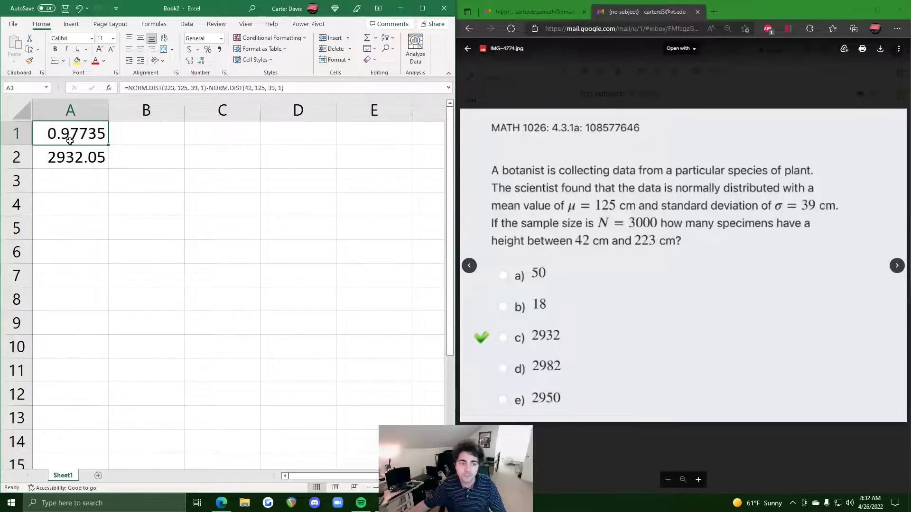
left_click(625, 218)
key("Right")
key("Right")
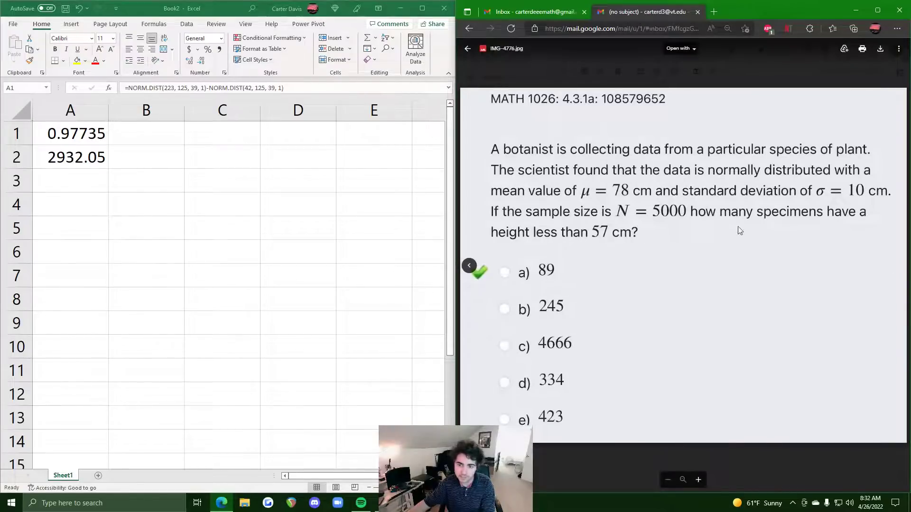
Page back two images to the 42–223 cm question showing answer c) 2932
left_click(93, 134)
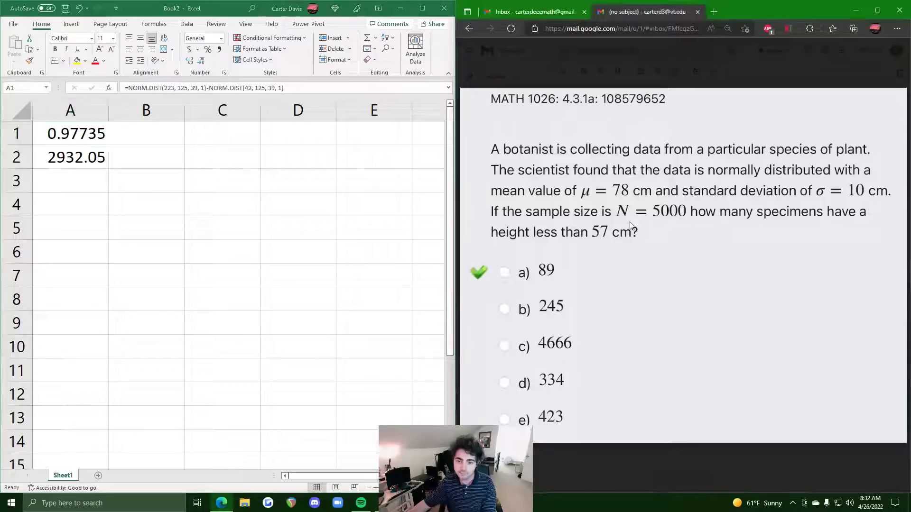
key("Left")
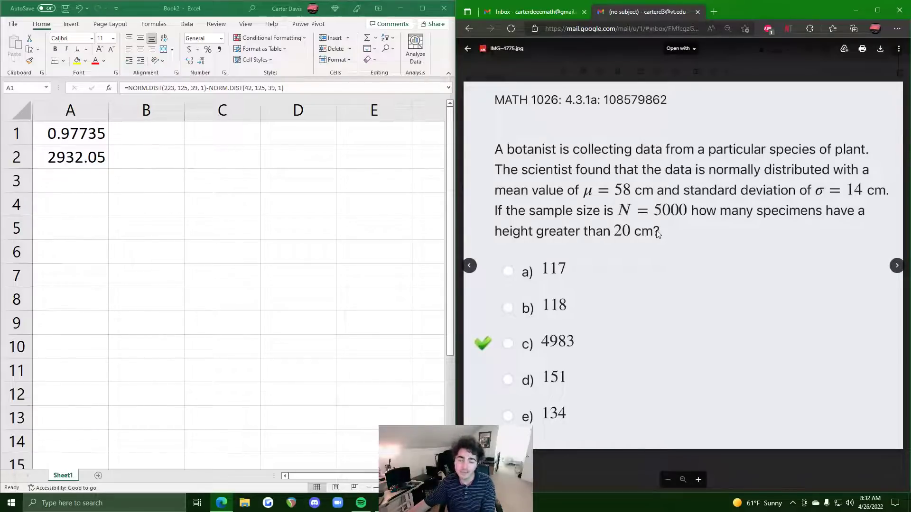
key("Left")
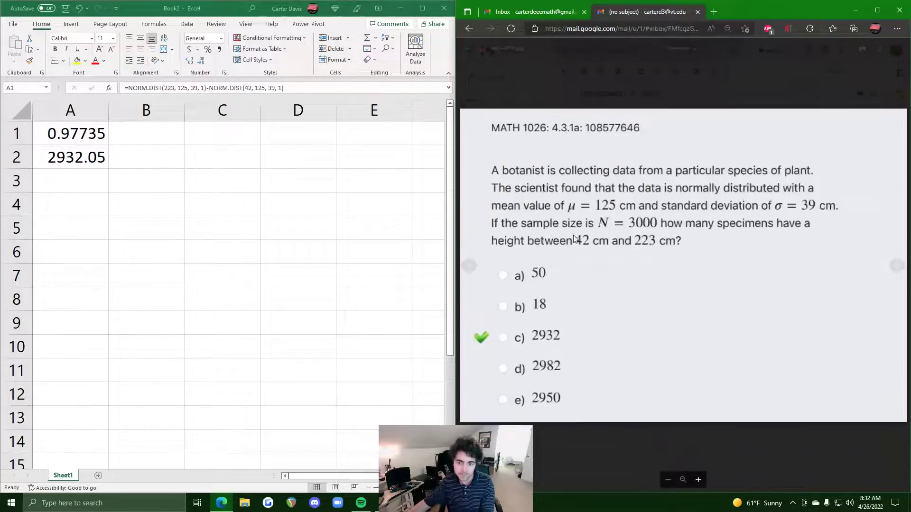